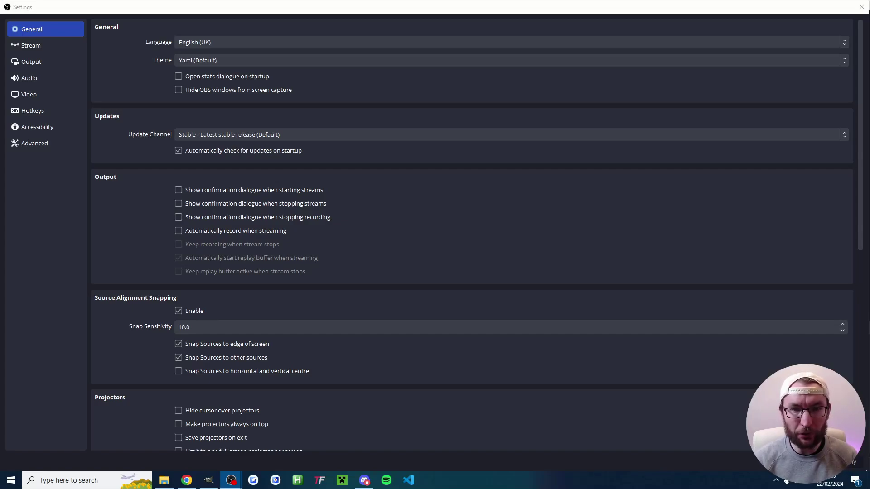
# - Dismiss the Settings dialog to bring back the main window with the vertical Testing Scene preview
pyautogui.press('Escape')
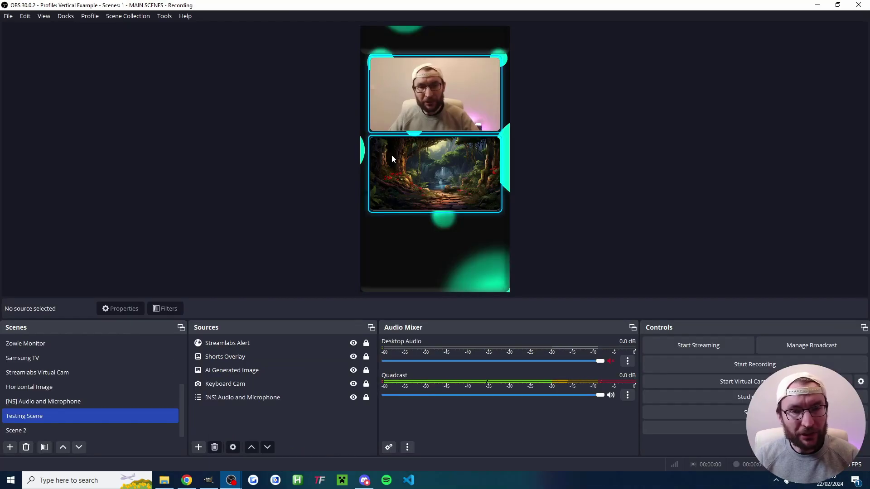
# - Create a profile named 'Shorts Streaming' with the auto-configuration wizard enabled
pyautogui.click(88, 16)
pyautogui.click(95, 29)
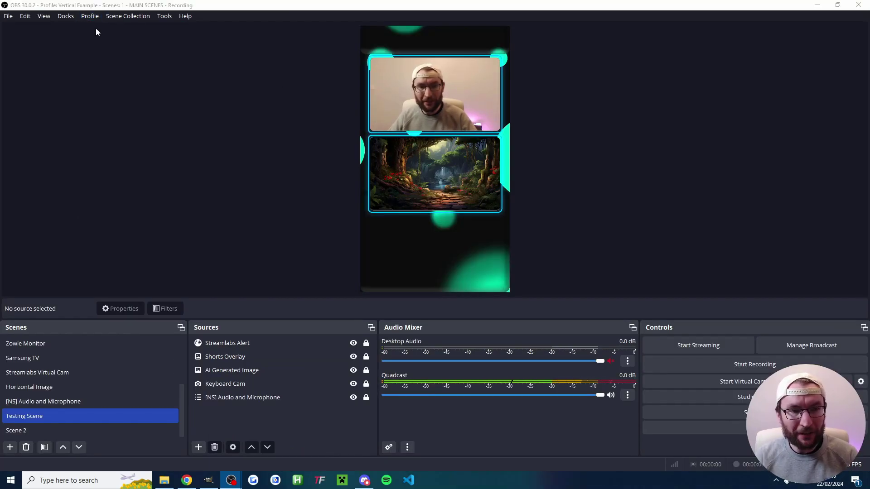
pyautogui.write('Shorts Streaming')
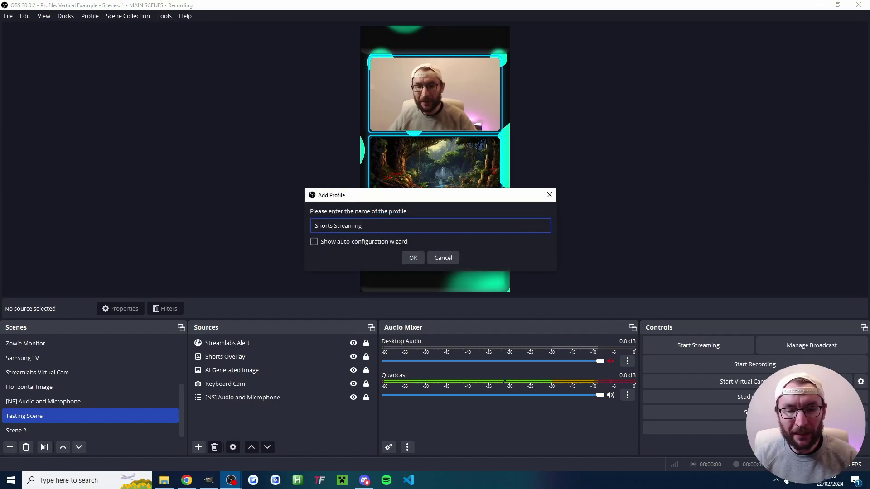
pyautogui.click(314, 243)
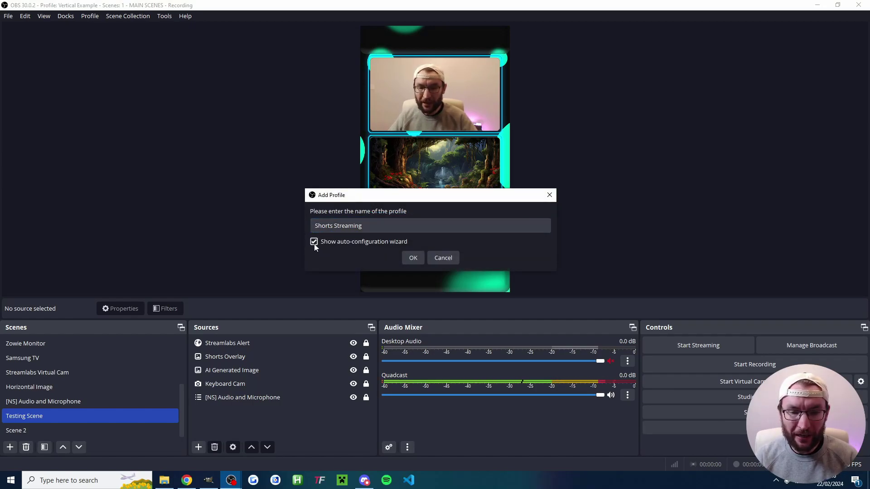
pyautogui.click(412, 258)
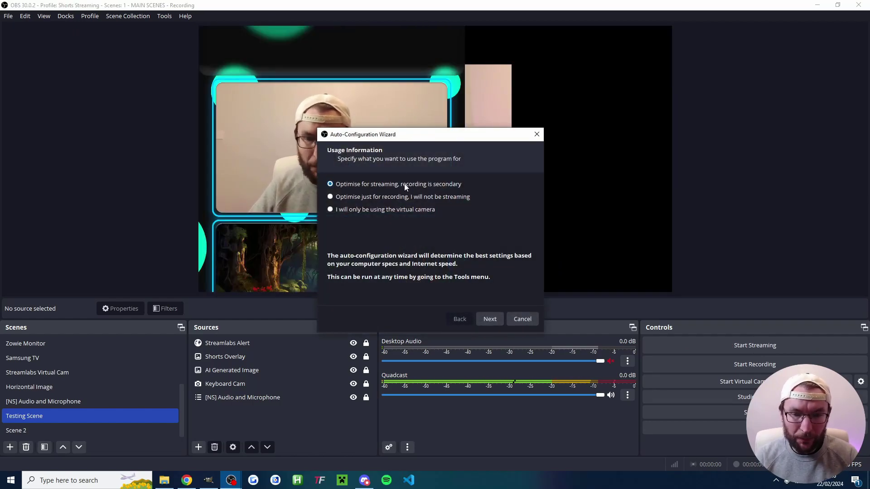
# - In the wizard, keep streaming optimisation, use a 1920x1080 base canvas and prefer 60 FPS
pyautogui.click(489, 317)
pyautogui.click(438, 190)
pyautogui.click(424, 232)
pyautogui.click(441, 206)
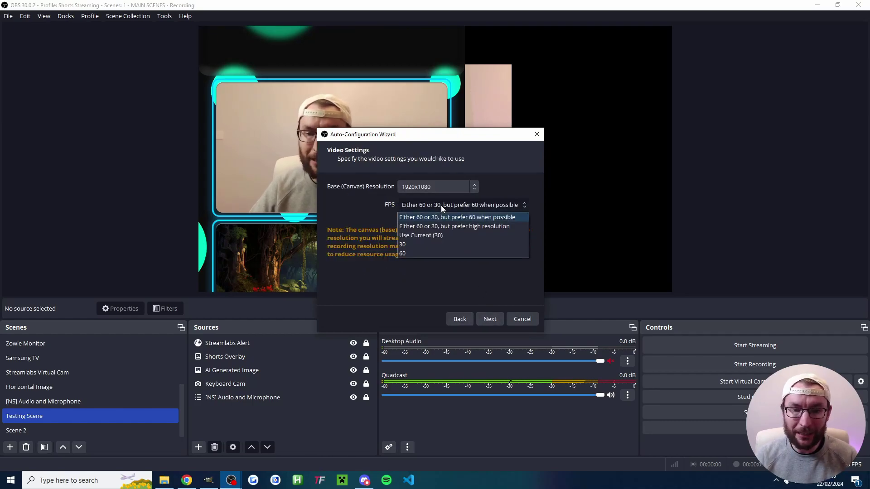
pyautogui.click(405, 256)
pyautogui.click(492, 320)
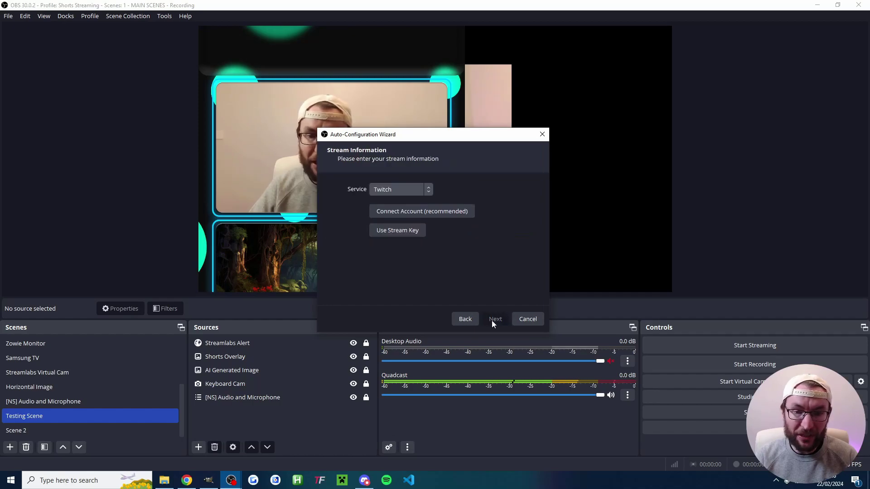
# - Choose YouTube - RTMPS, connect the YouTube account, turn off bitrate estimation, and select the 2500 bitrate
pyautogui.click(391, 191)
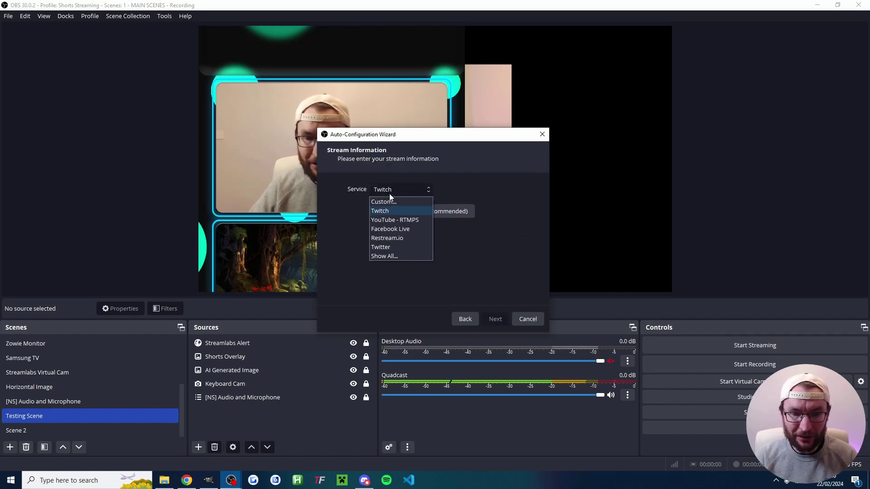
pyautogui.click(391, 219)
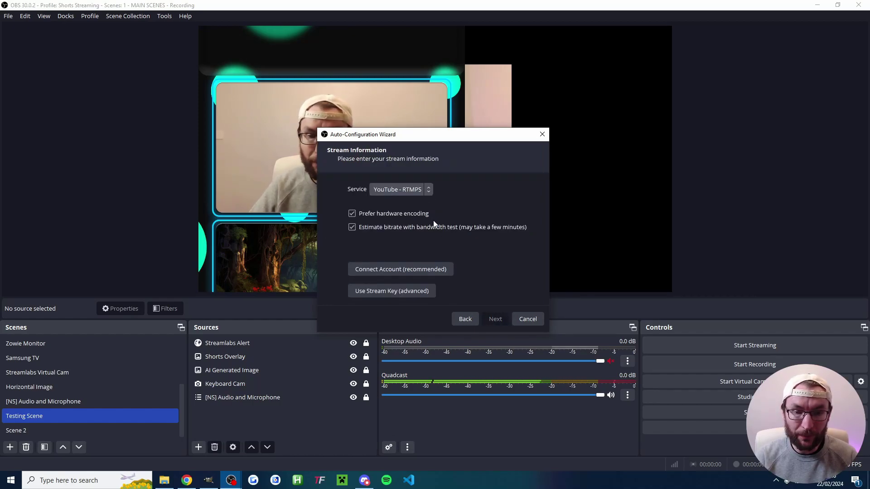
pyautogui.click(445, 272)
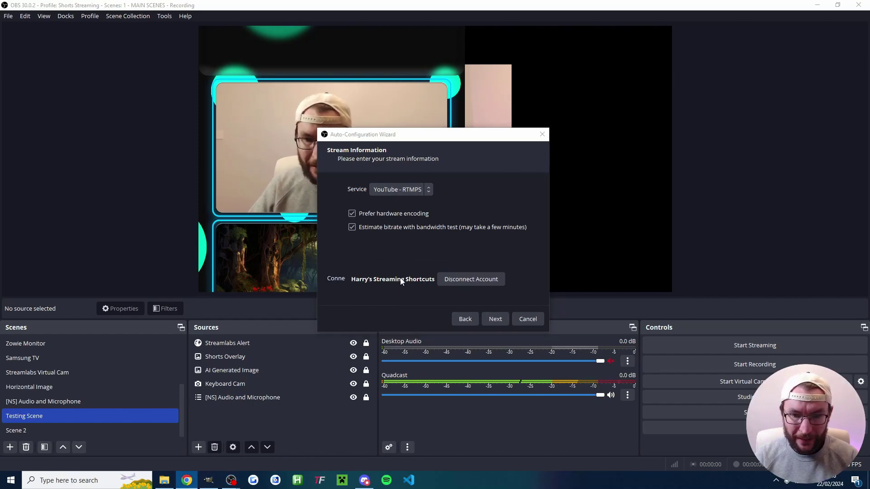
pyautogui.click(353, 227)
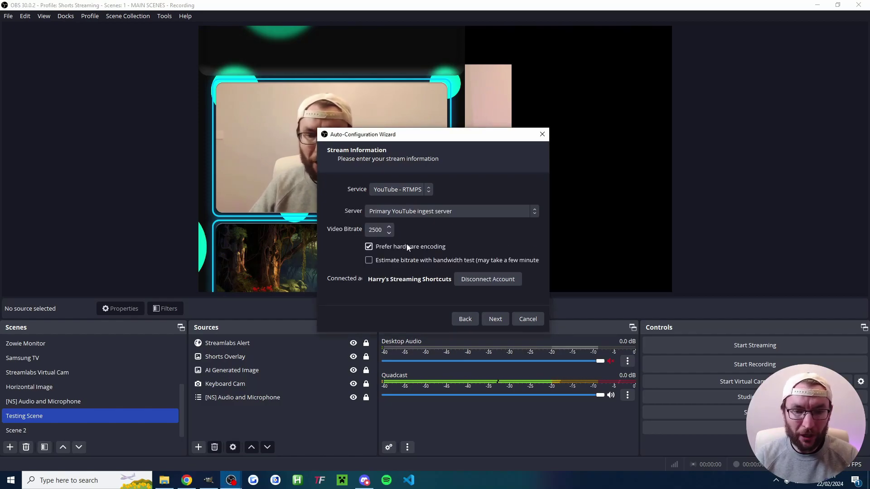
pyautogui.doubleClick(375, 230)
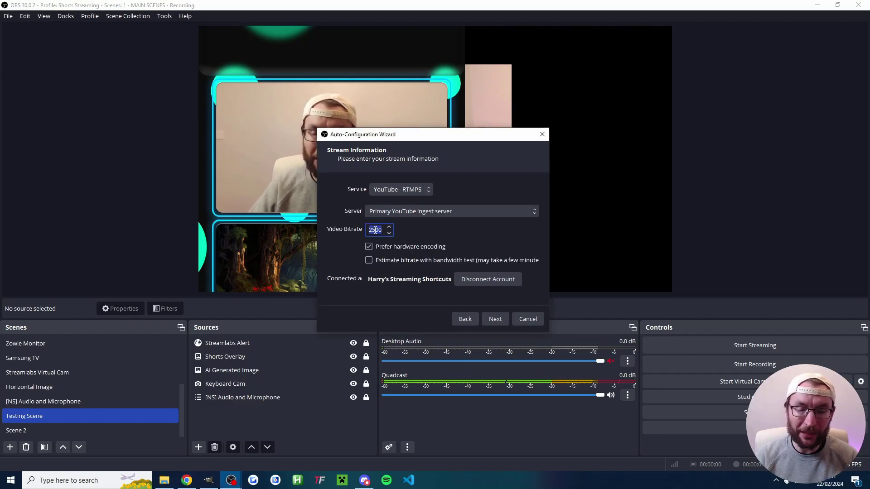
pyautogui.write('6000')
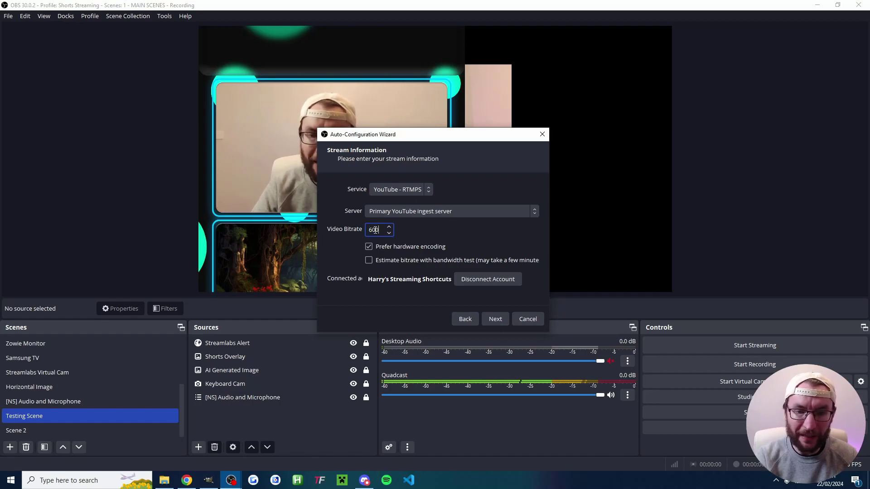
# - Apply the wizard's YouTube, 6000 Kbps, 1080p60 settings and close the YouTube Chat and Live Control docks
pyautogui.click(496, 318)
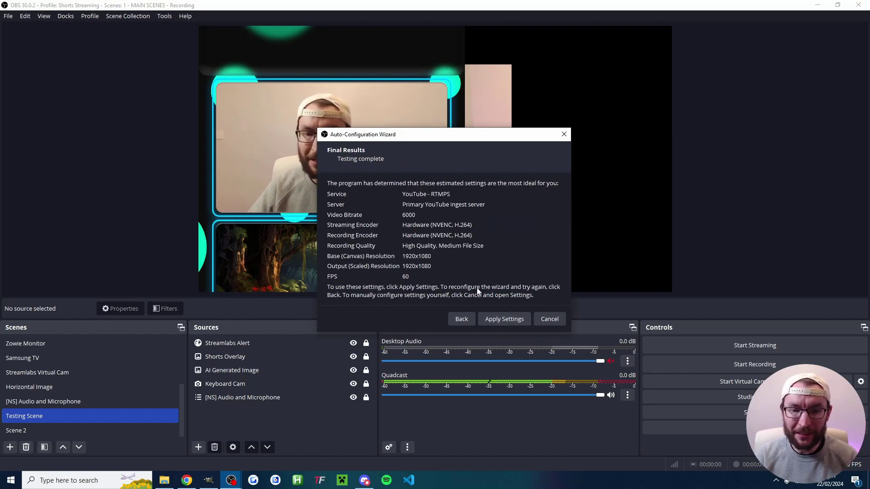
pyautogui.click(506, 320)
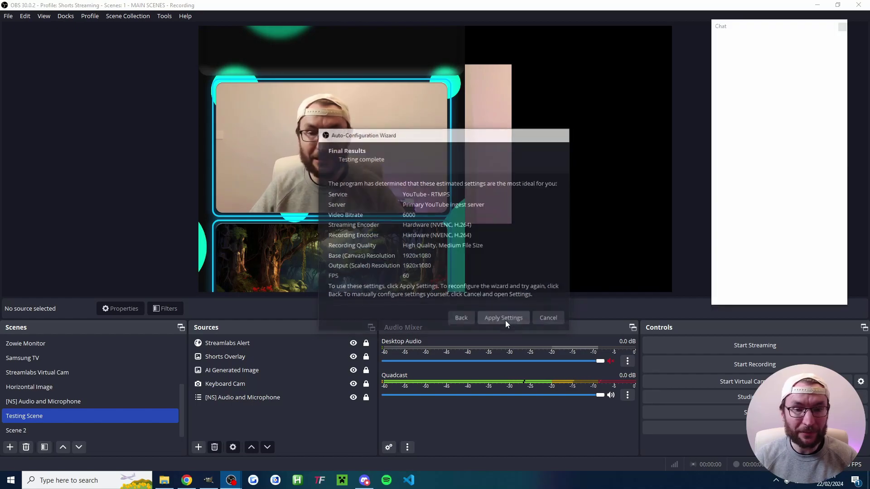
pyautogui.moveTo(748, 28)
pyautogui.mouseDown()
pyautogui.moveTo(4, 71)
pyautogui.moveTo(19, 73)
pyautogui.mouseUp()
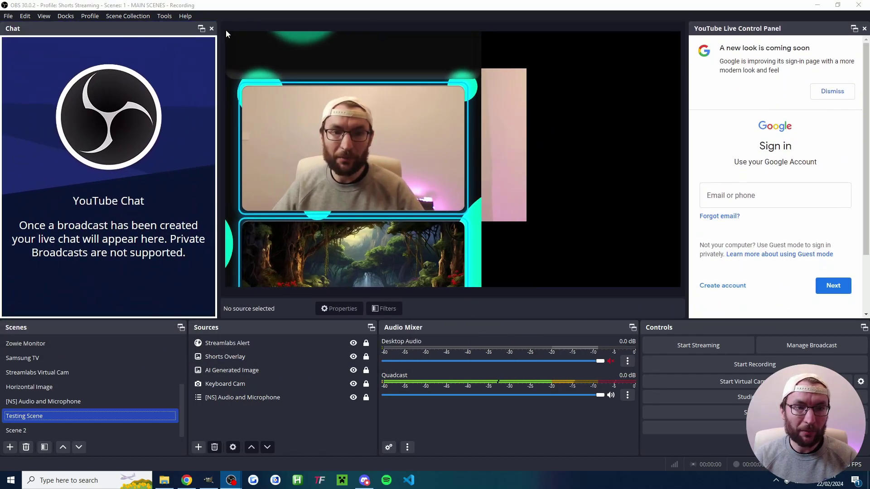
pyautogui.click(214, 27)
pyautogui.click(864, 28)
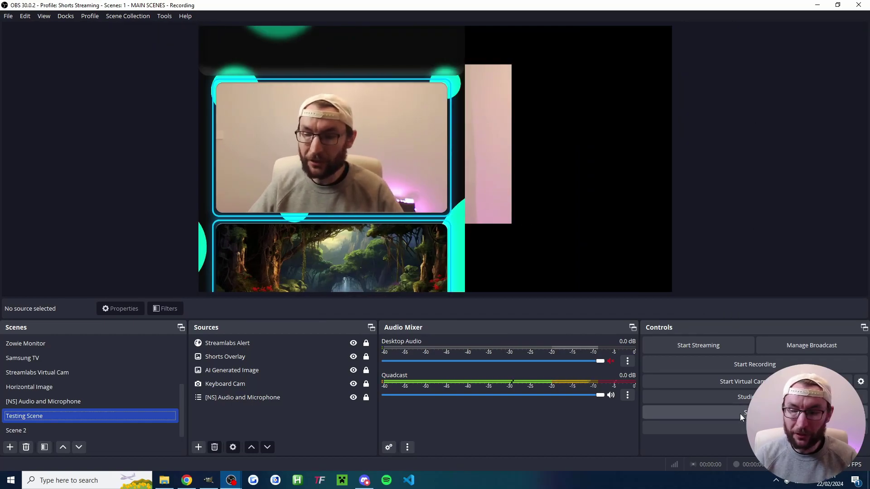
# - Set the base canvas and output resolution to 1080x1920 in Video settings and apply
pyautogui.click(671, 414)
pyautogui.click(236, 151)
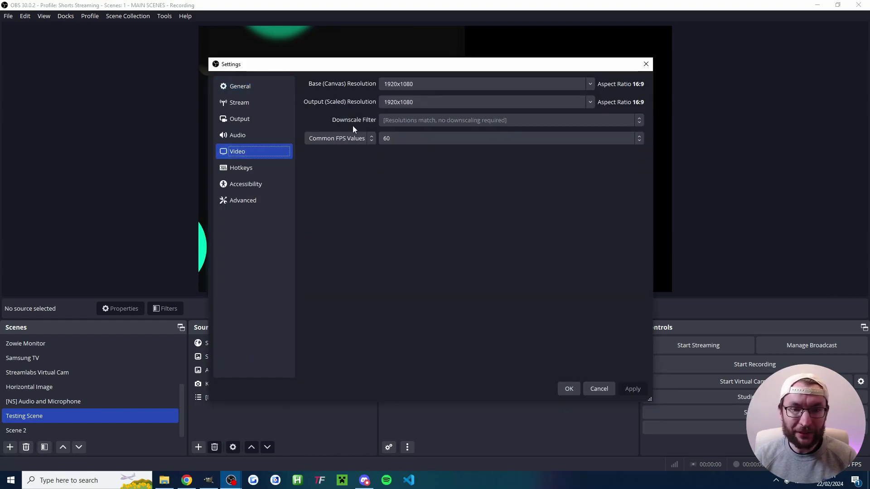
pyautogui.doubleClick(399, 84)
pyautogui.write('1080x1920')
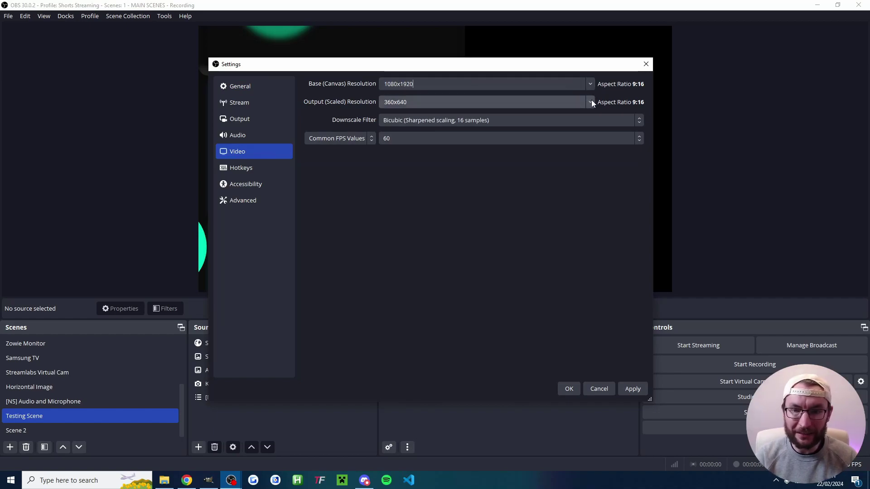
pyautogui.click(591, 102)
pyautogui.click(402, 112)
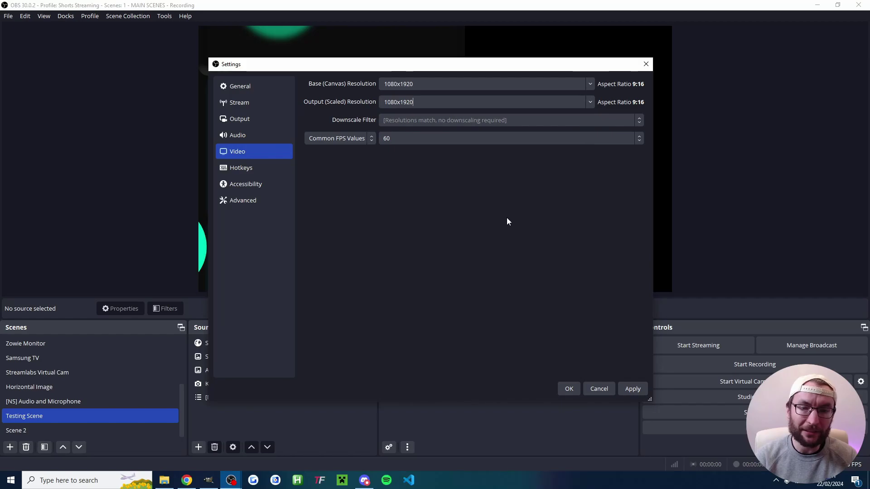
pyautogui.click(633, 389)
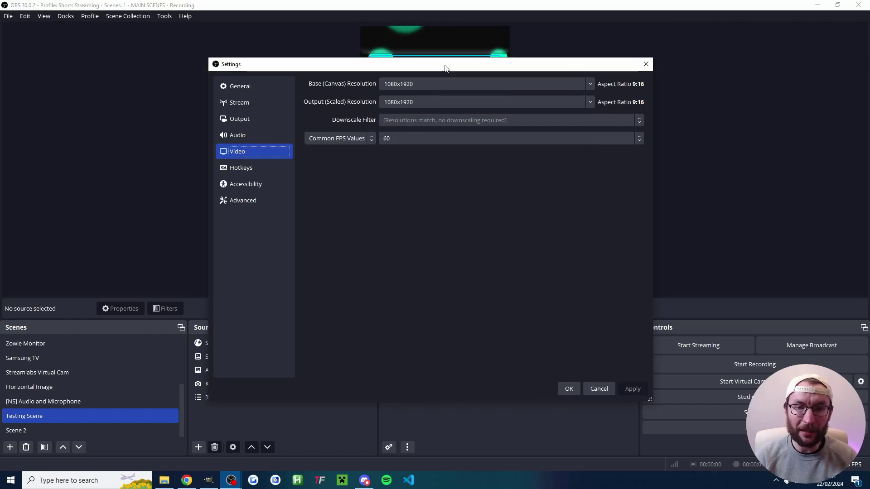
pyautogui.moveTo(446, 68)
pyautogui.mouseDown()
pyautogui.moveTo(105, 48)
pyautogui.moveTo(276, 88)
pyautogui.moveTo(424, 38)
pyautogui.moveTo(408, 39)
pyautogui.mouseUp()
# - Use HyperX Cloud II Wireless speakers for Desktop Audio and choose HyperX Quadcast as microphone
pyautogui.press('Up')
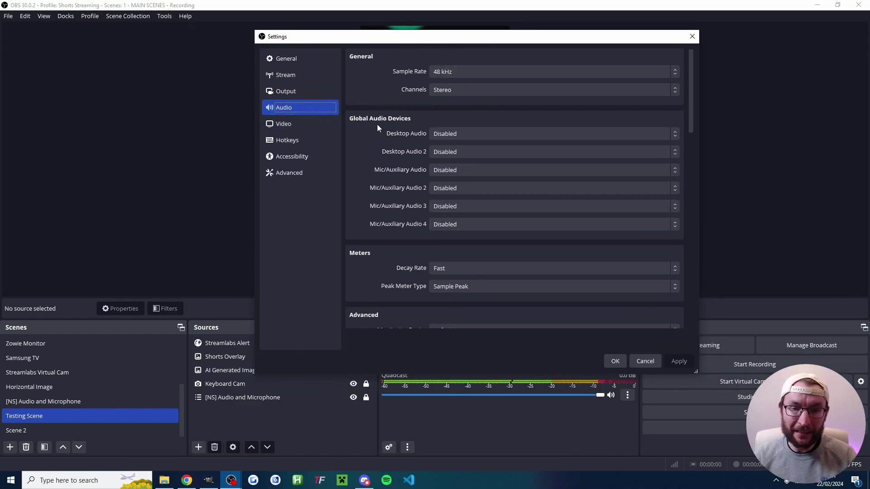
pyautogui.click(445, 134)
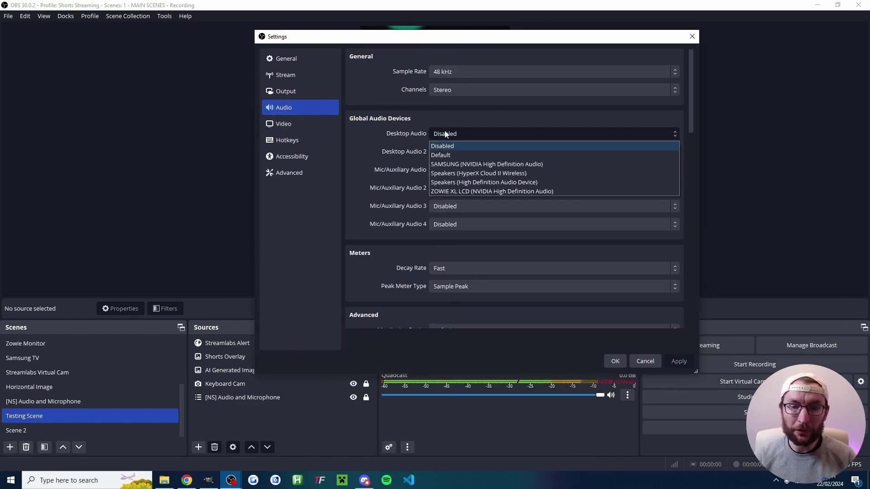
pyautogui.click(490, 172)
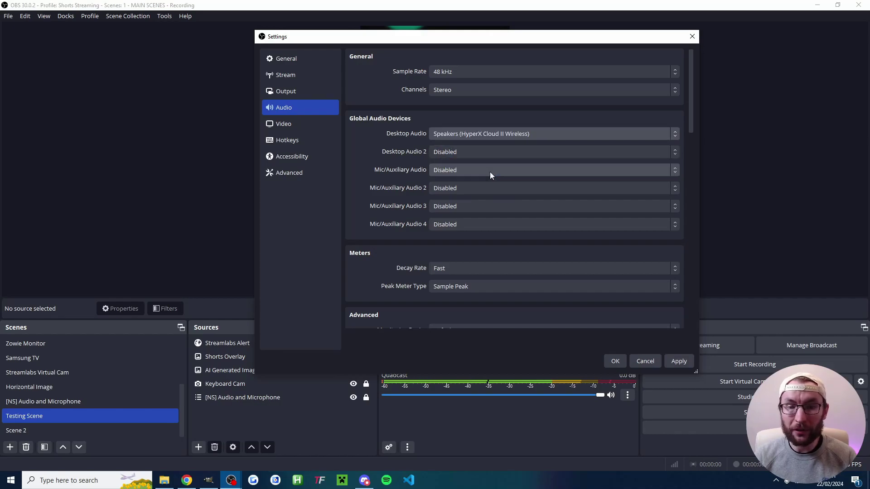
pyautogui.click(453, 172)
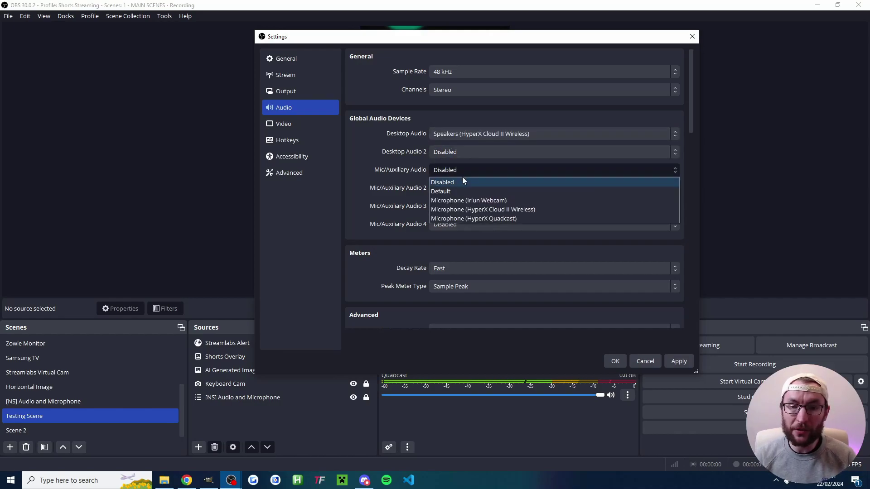
# - Finish selecting the Quadcast as mic audio and open its Filters window from the mixer menu
pyautogui.click(490, 220)
pyautogui.click(615, 361)
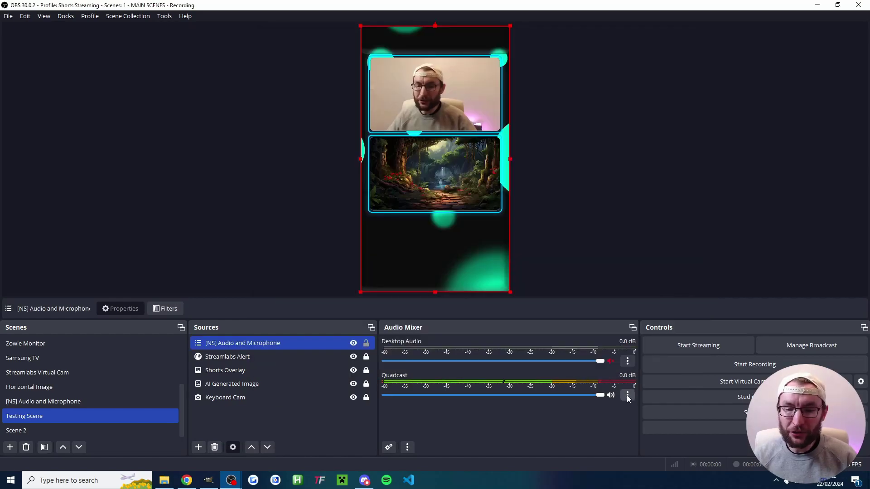
pyautogui.click(627, 396)
pyautogui.click(646, 360)
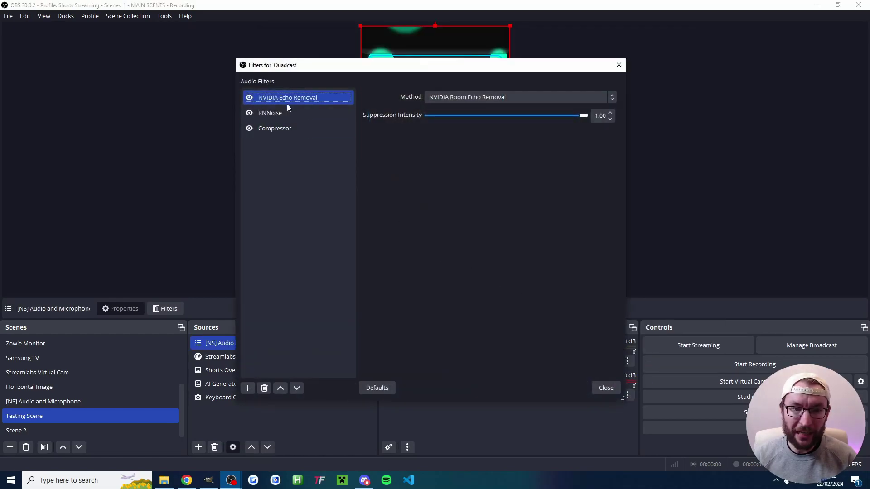
pyautogui.click(307, 135)
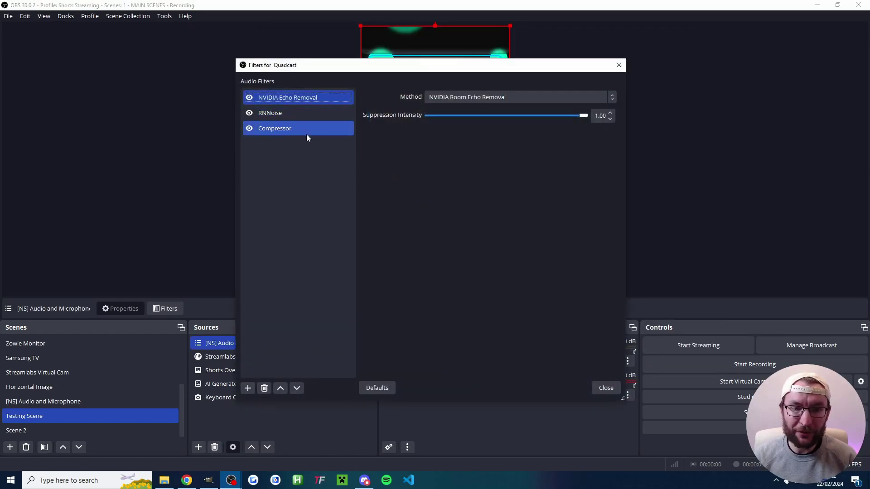
# - Add a Noise Suppression filter with the RNNoise method and close the filters window
pyautogui.click(248, 390)
pyautogui.click(280, 354)
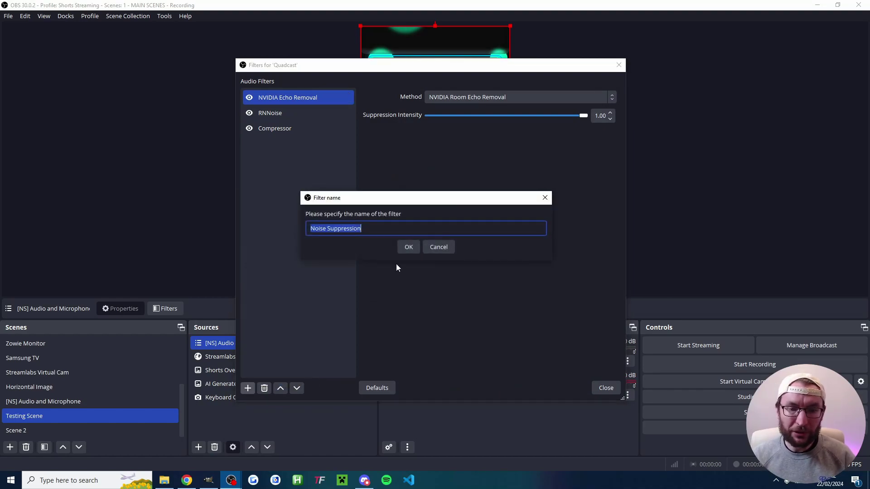
pyautogui.click(413, 252)
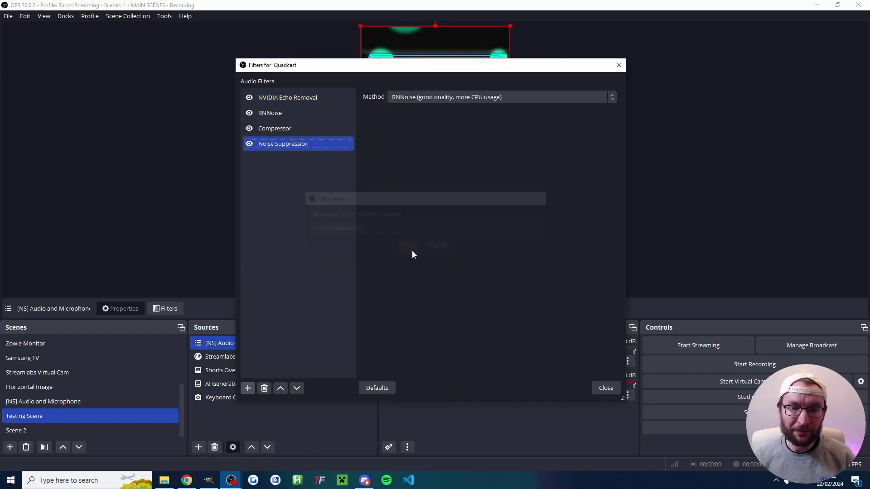
pyautogui.click(430, 100)
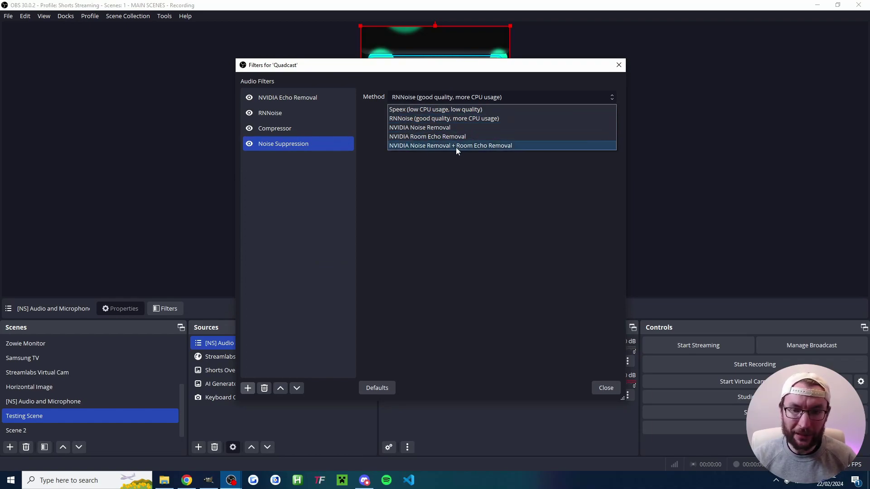
pyautogui.click(462, 236)
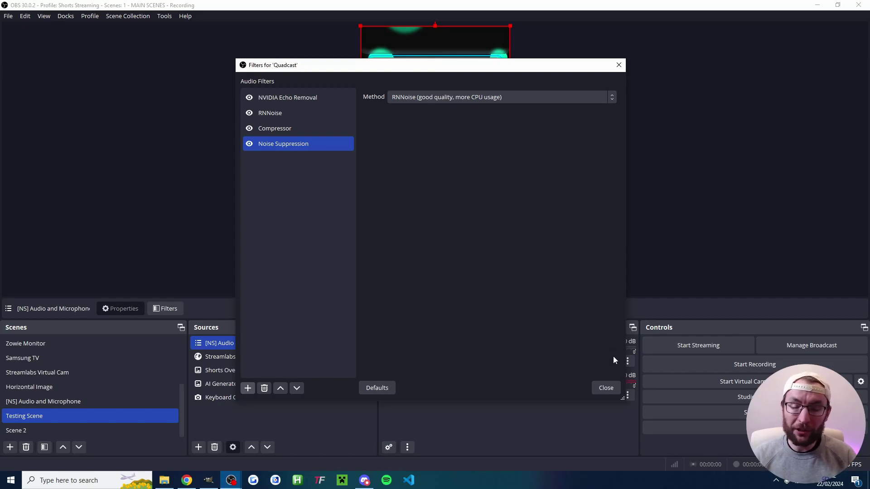
pyautogui.click(606, 388)
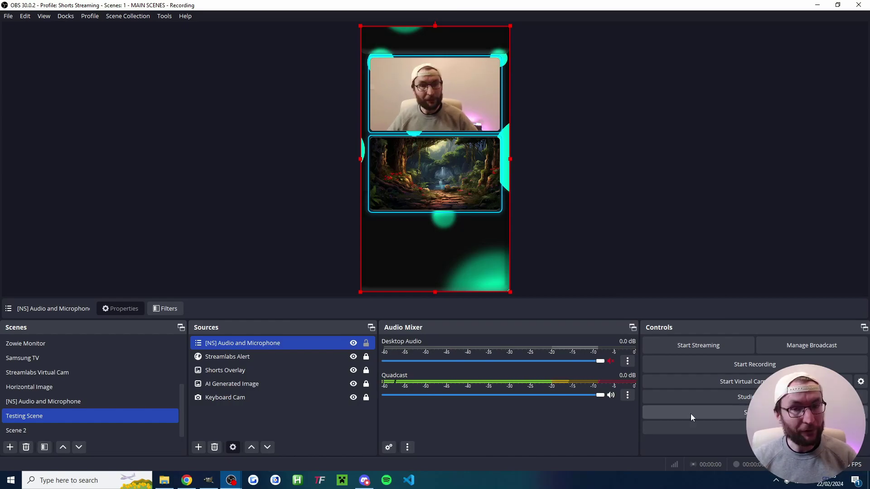
# - Set Output Mode to Advanced and use NVIDIA NVENC H.264 as the streaming video encoder
pyautogui.click(732, 414)
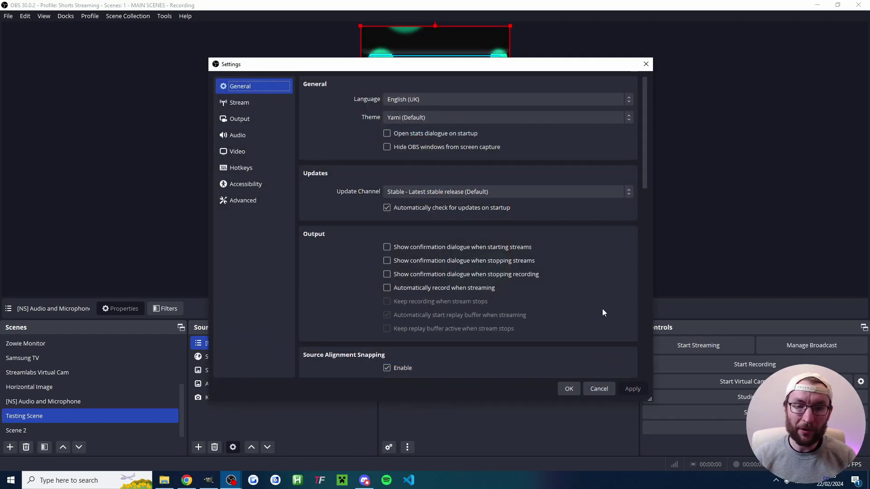
pyautogui.click(44, 62)
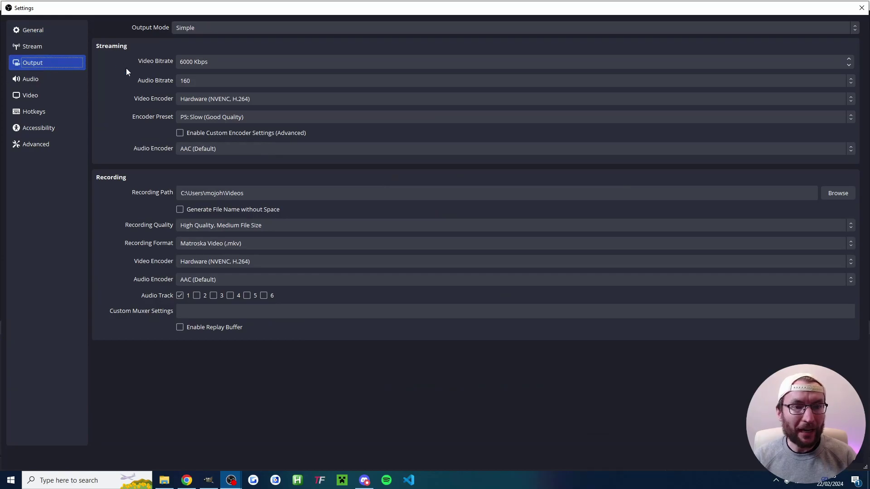
pyautogui.click(188, 28)
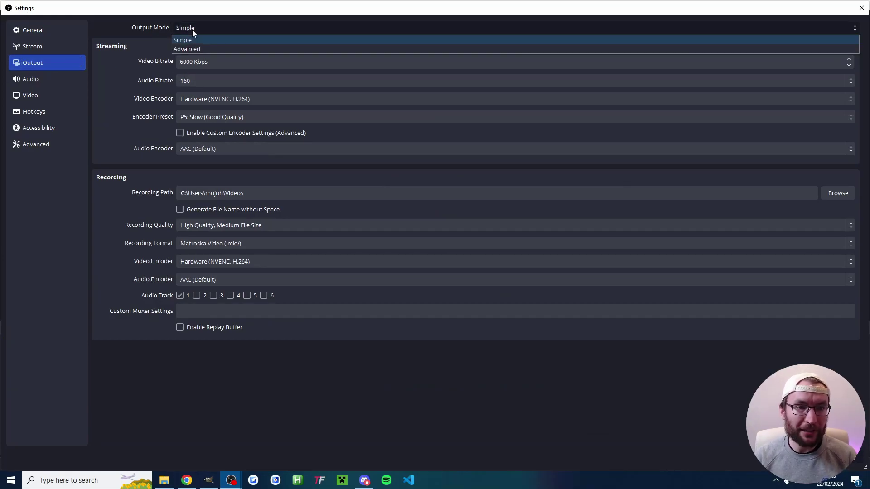
pyautogui.click(189, 50)
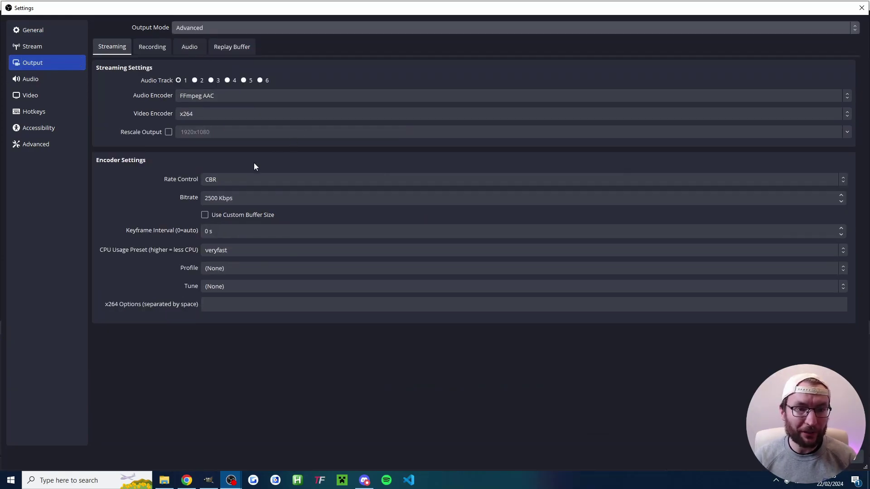
pyautogui.click(221, 113)
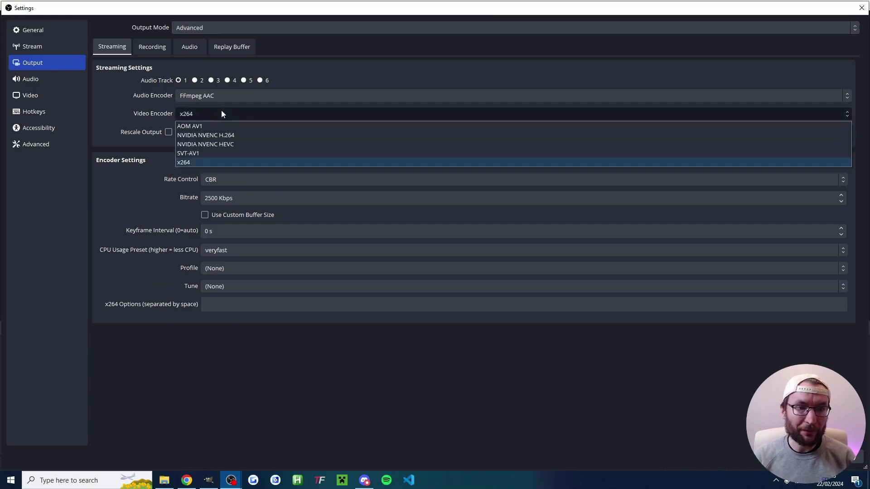
pyautogui.click(218, 136)
# - Set the streaming bitrate to 6000 Kbps and the keyframe interval to 2 s
pyautogui.click(197, 198)
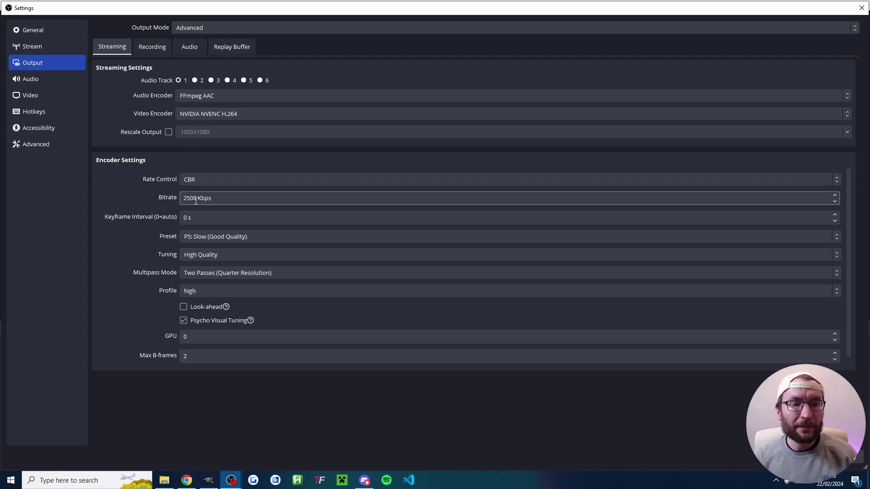
pyautogui.doubleClick(197, 198)
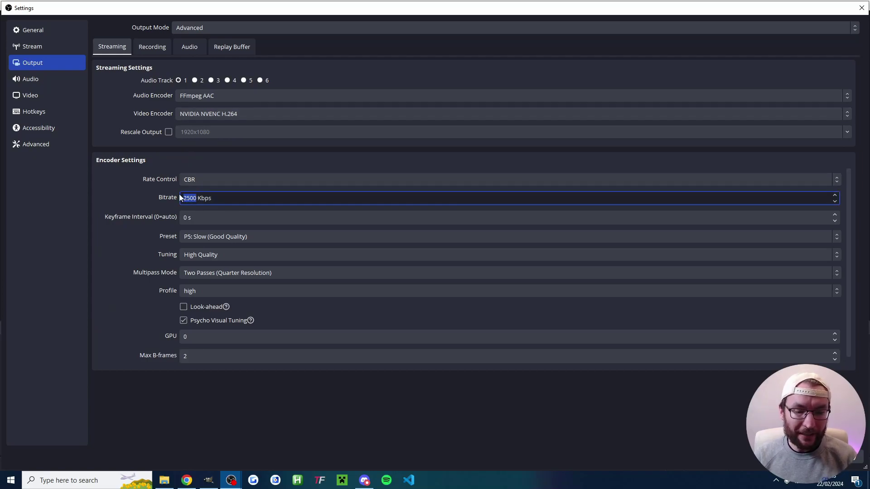
pyautogui.write('60')
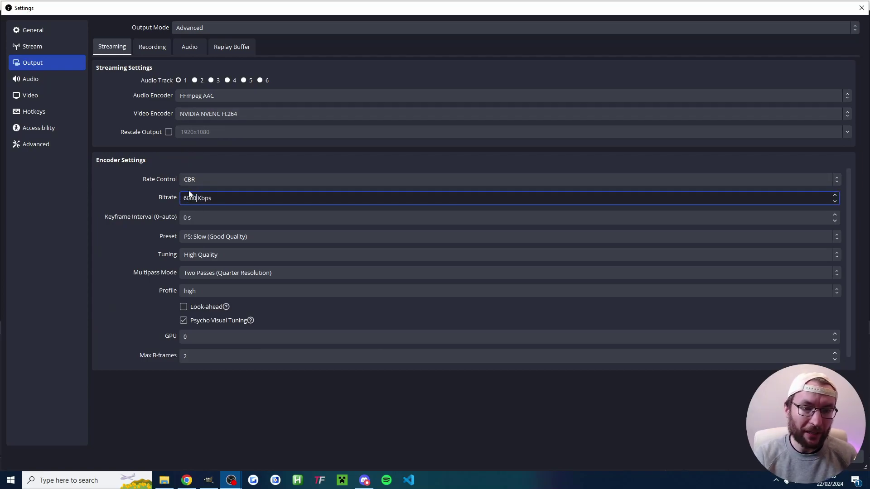
pyautogui.click(152, 194)
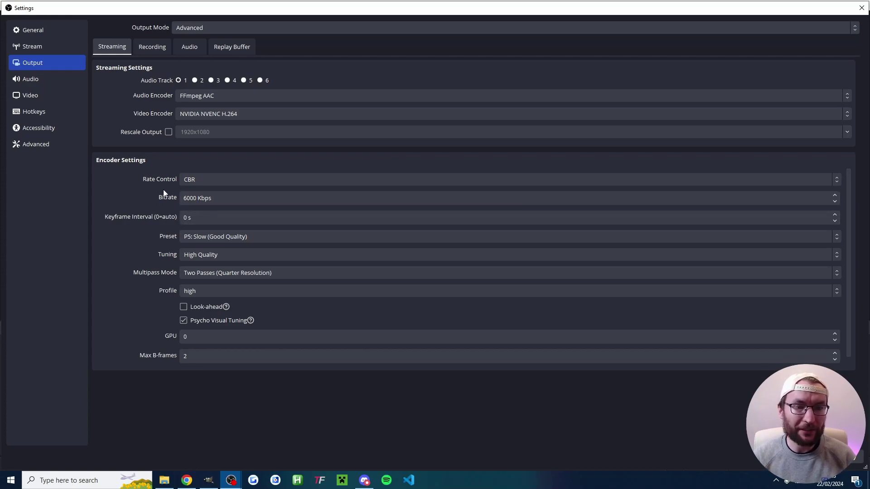
pyautogui.doubleClick(181, 216)
pyautogui.write('2')
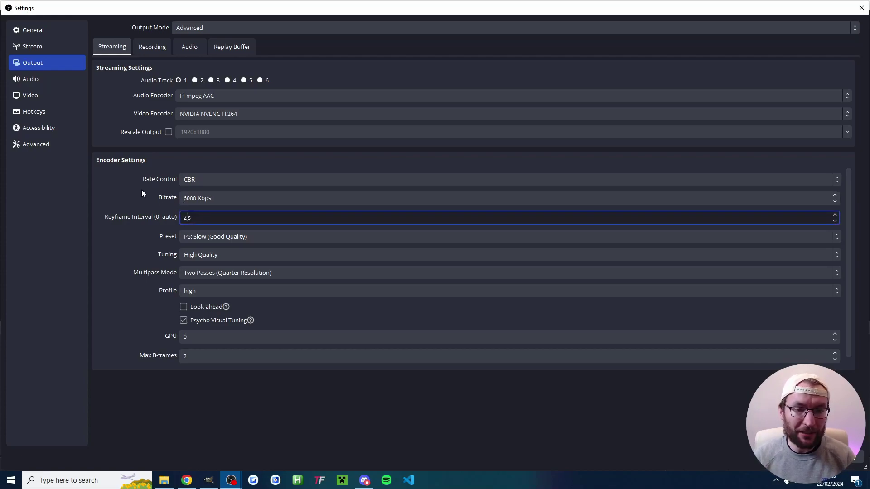
pyautogui.click(151, 172)
# - Choose the P6: Slower preset, keep two-pass quarter resolution, and enable Look-ahead
pyautogui.click(214, 239)
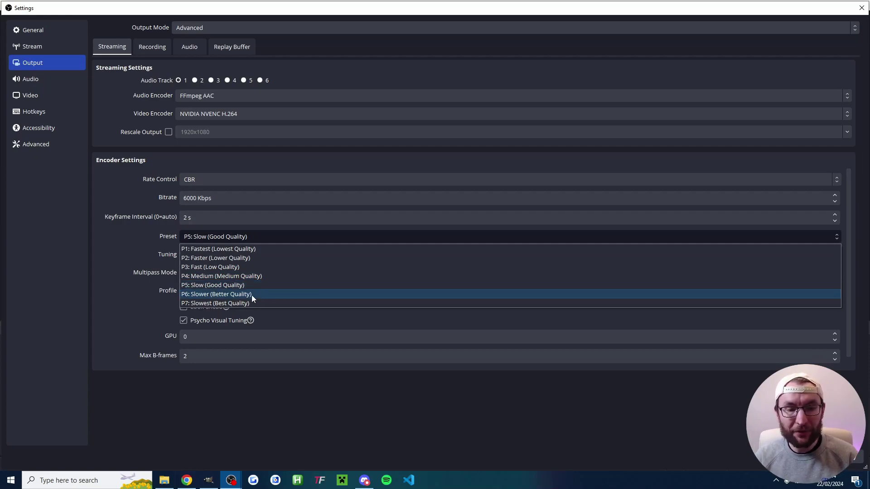
pyautogui.click(252, 295)
pyautogui.click(201, 238)
pyautogui.click(135, 240)
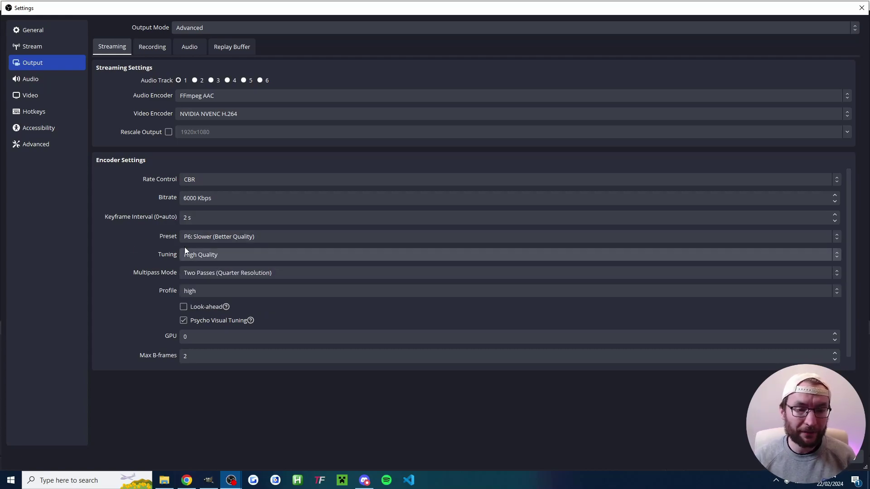
pyautogui.click(191, 275)
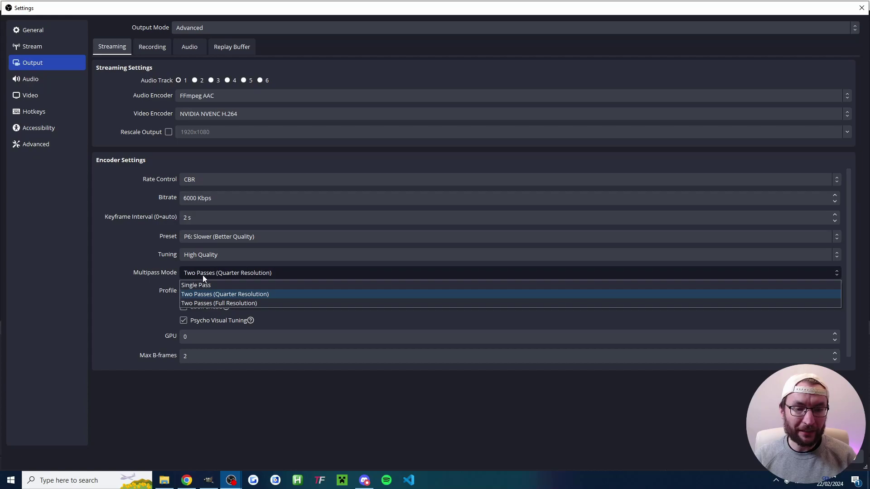
pyautogui.click(261, 294)
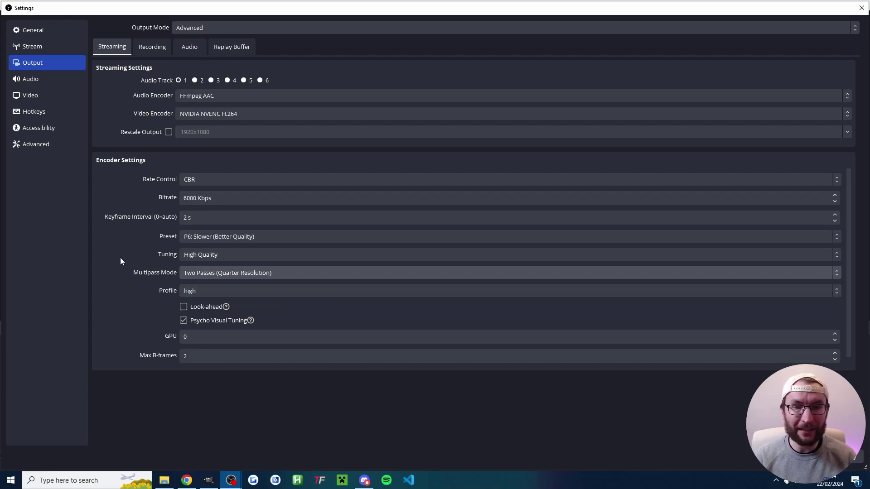
pyautogui.click(180, 290)
pyautogui.click(141, 280)
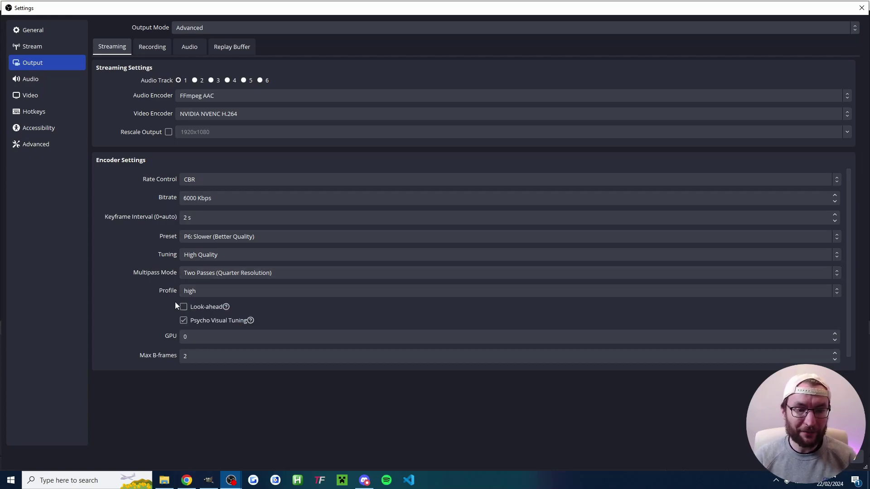
pyautogui.scroll(-1, 152, 302)
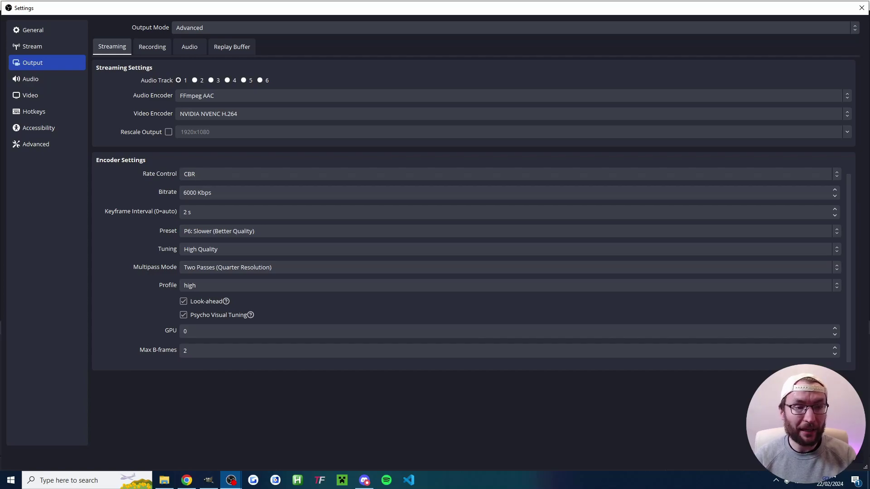
# - Confirm the Video settings show a 1080x1920 portrait resolution, then close Settings
pyautogui.click(30, 95)
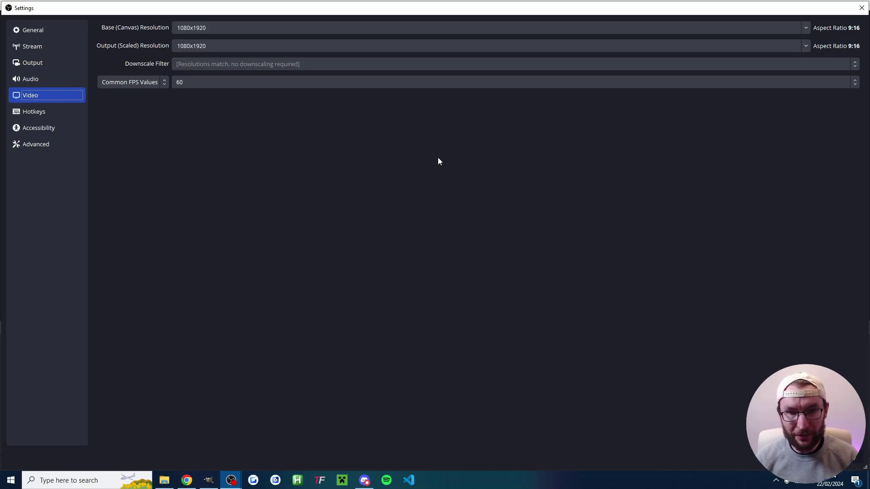
pyautogui.press('Escape')
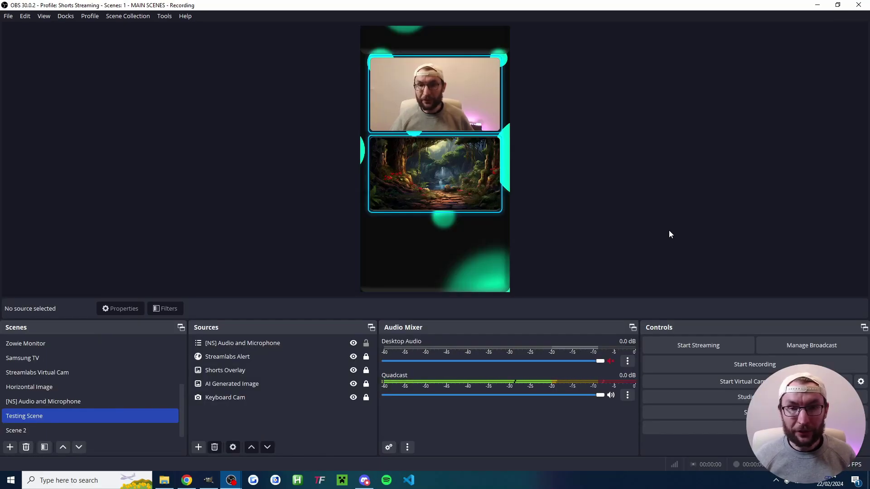